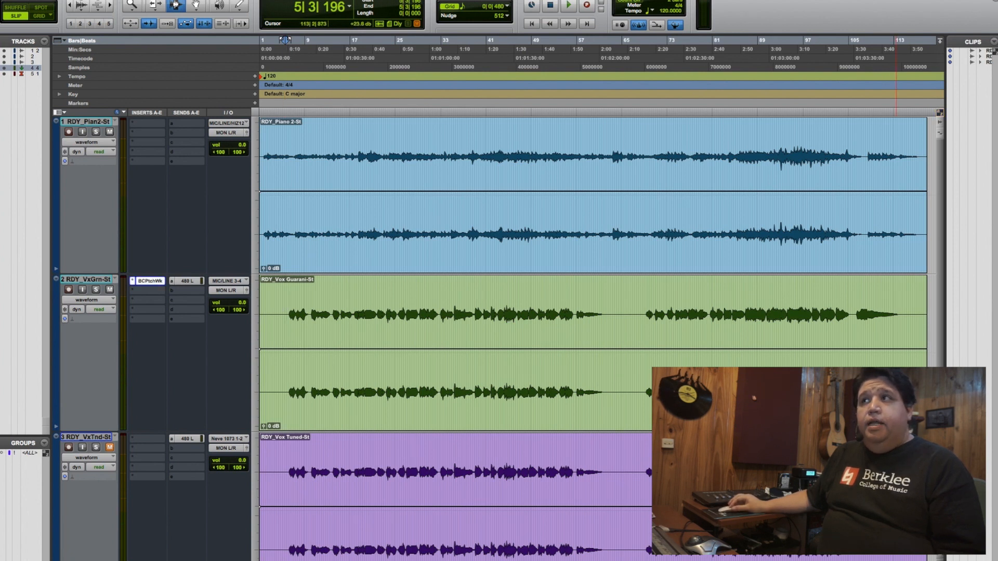
- Reposition and resize the Melodyne window to make it wide over the upper part of the session
{"action": "left_click_drag", "start_coordinate": [614, 35], "coordinate": [710, 20]}
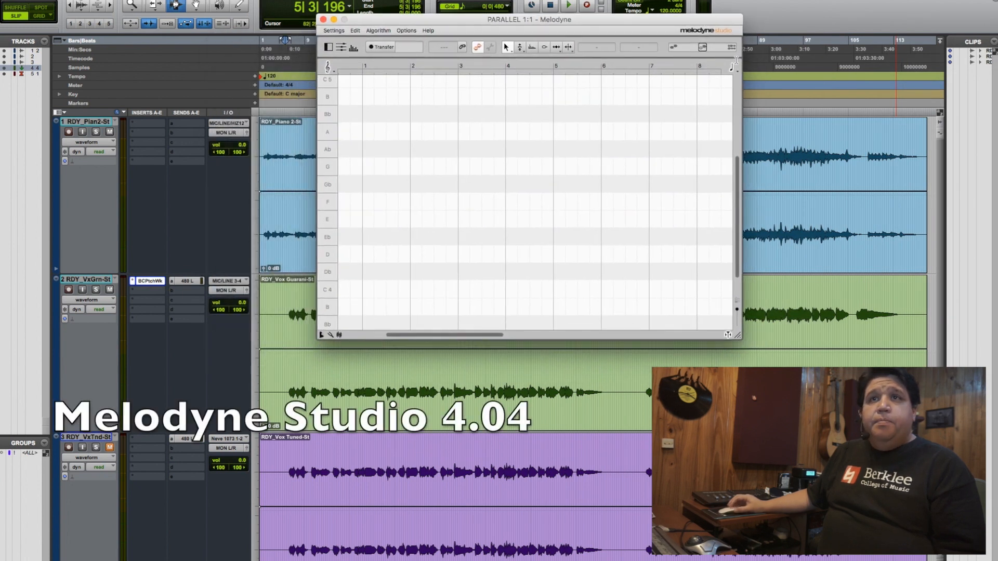
{"action": "left_click_drag", "start_coordinate": [738, 337], "coordinate": [879, 235]}
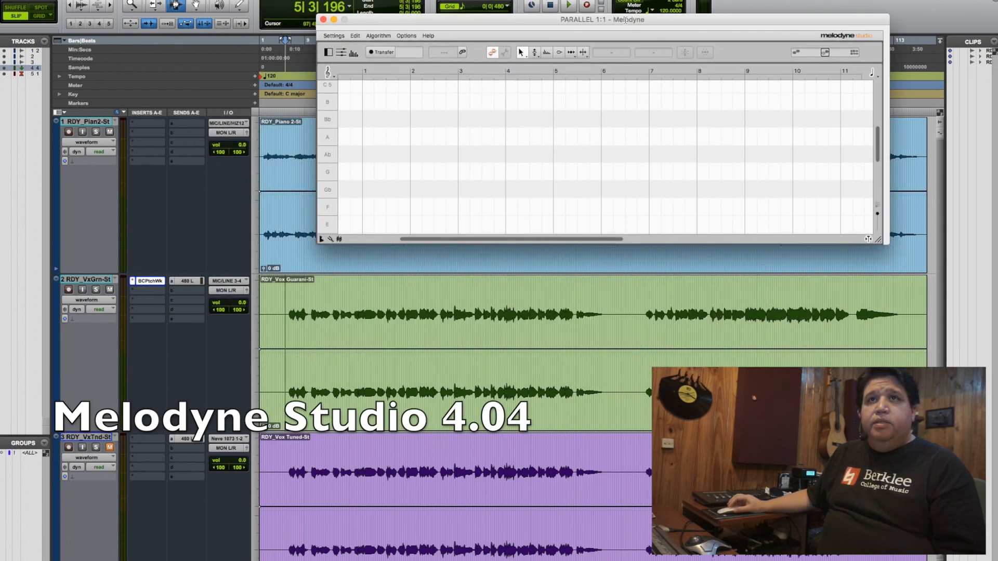
{"action": "left_click_drag", "start_coordinate": [661, 22], "coordinate": [585, 21]}
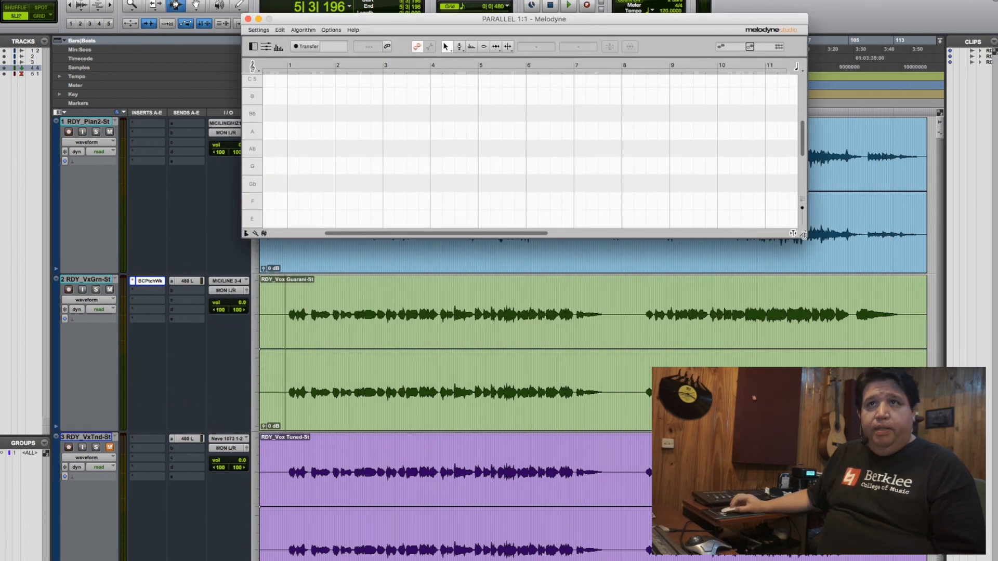
{"action": "left_click_drag", "start_coordinate": [803, 235], "coordinate": [860, 266]}
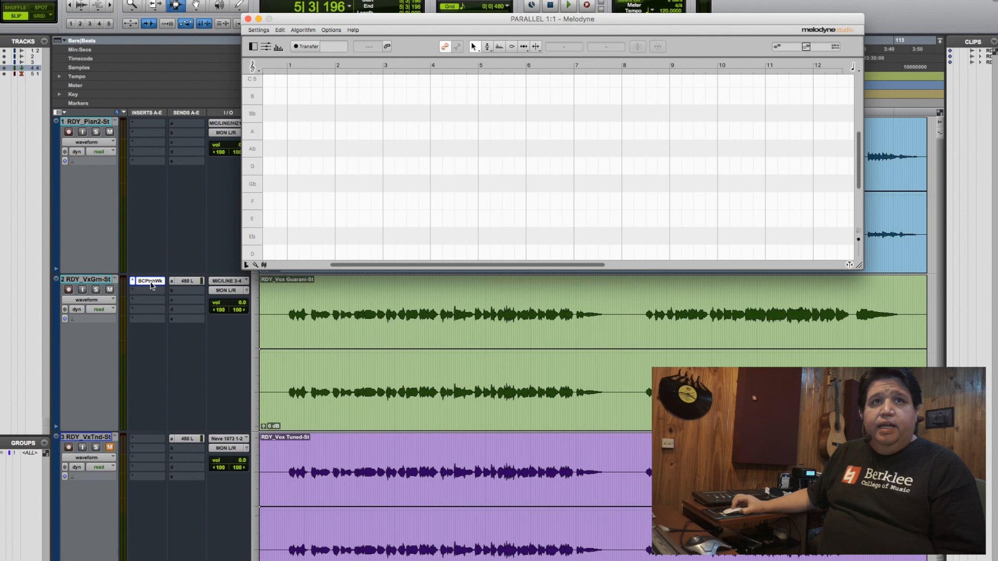
- Set the path for transfers to a new folder named Melodyne inside the song's folder
{"action": "left_click", "coordinate": [253, 47]}
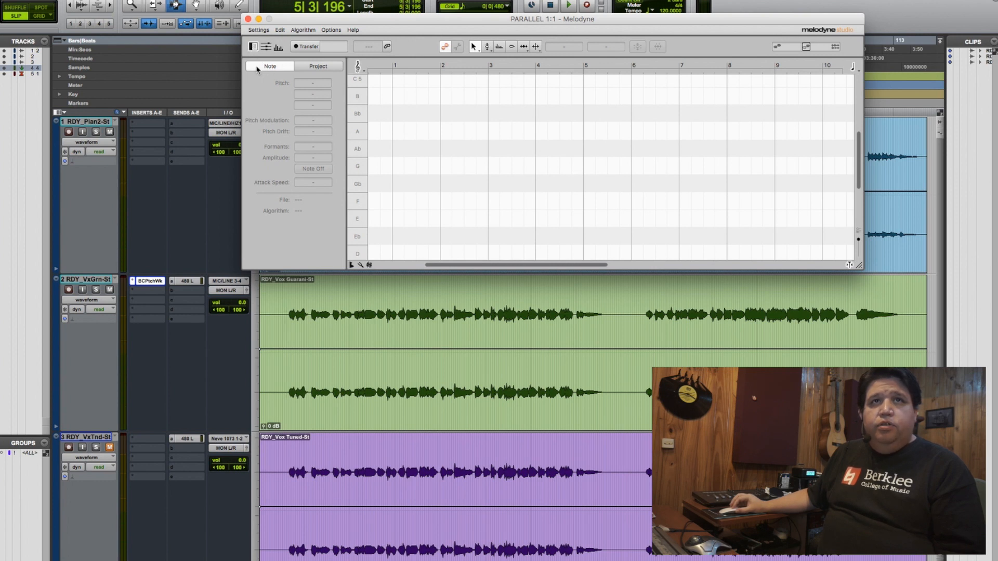
{"action": "left_click", "coordinate": [327, 67]}
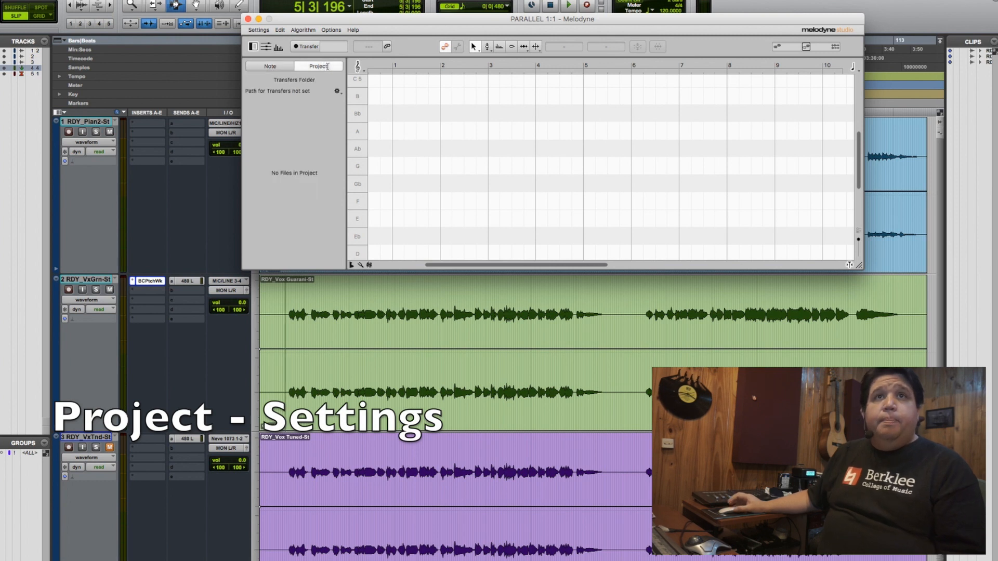
{"action": "left_click", "coordinate": [338, 92]}
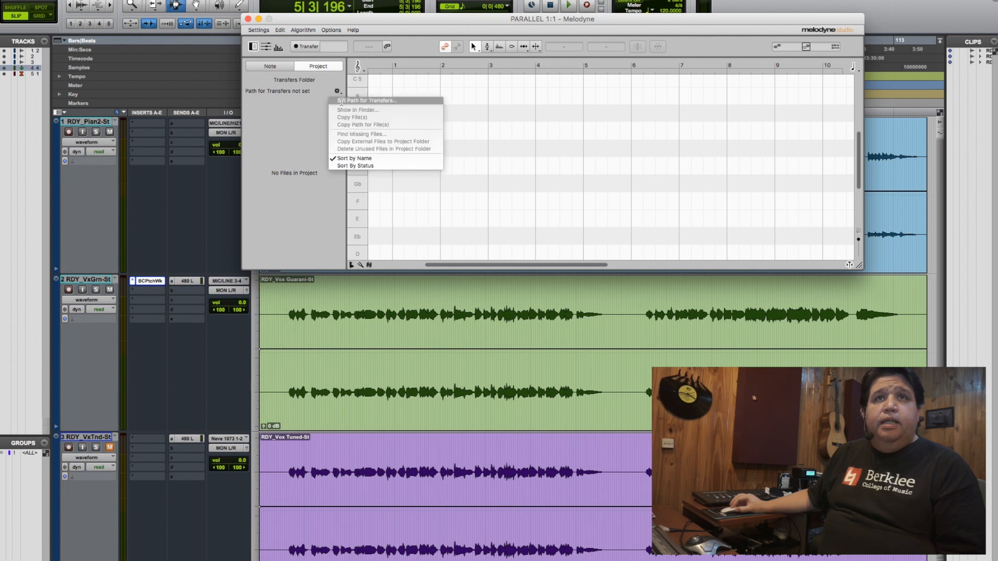
{"action": "left_click", "coordinate": [375, 102]}
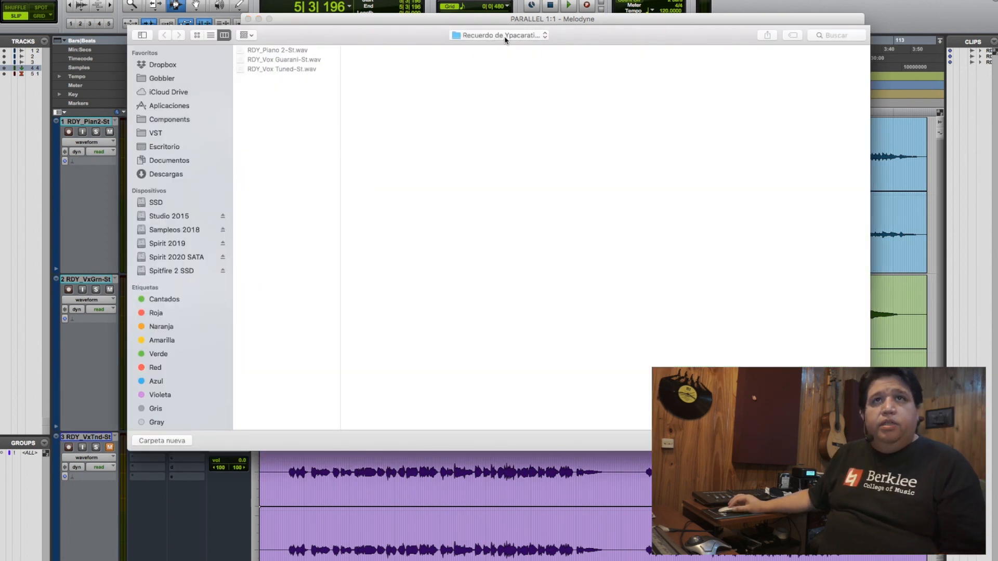
{"action": "left_click", "coordinate": [171, 441]}
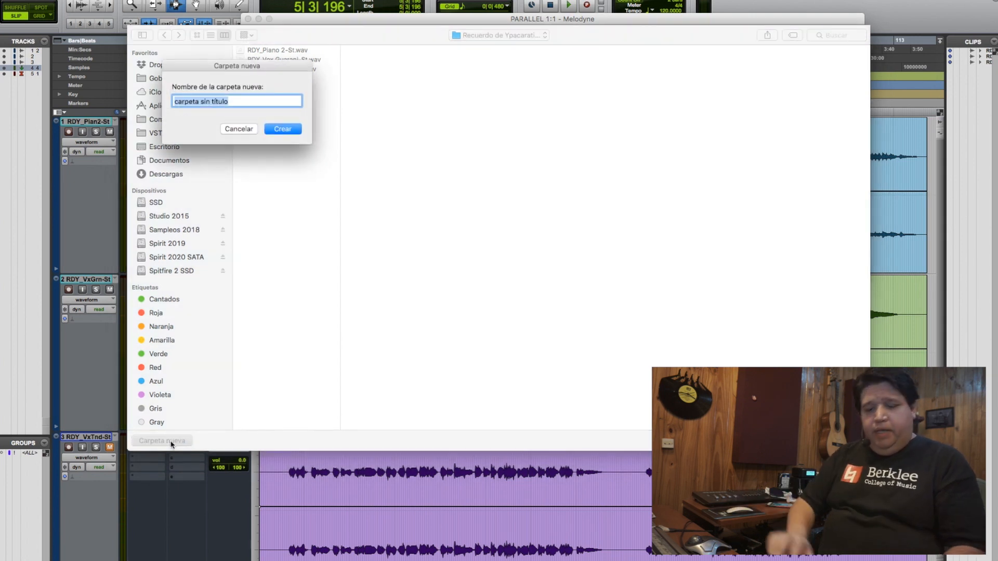
{"action": "type", "text": "Melodyne"}
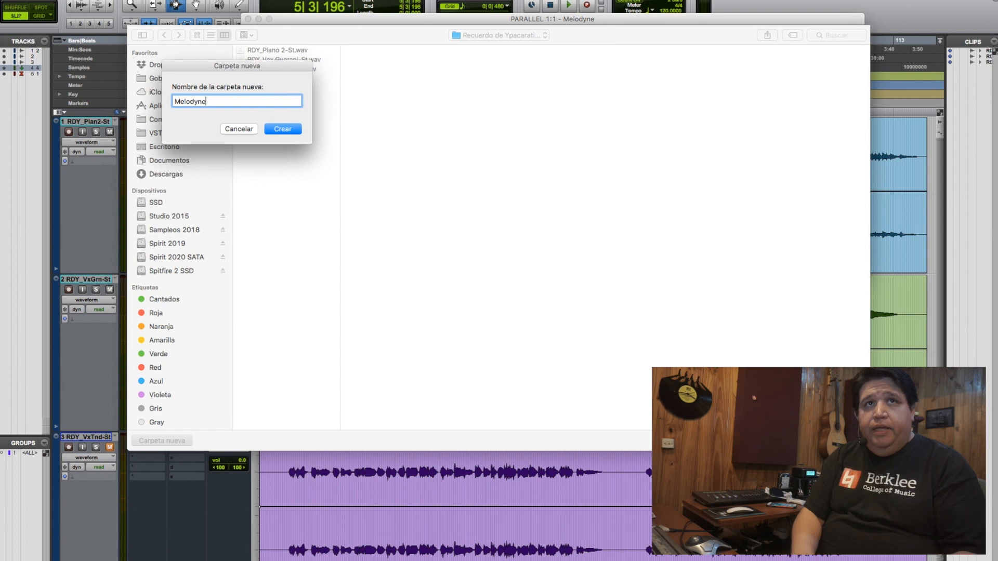
{"action": "key", "text": "Return"}
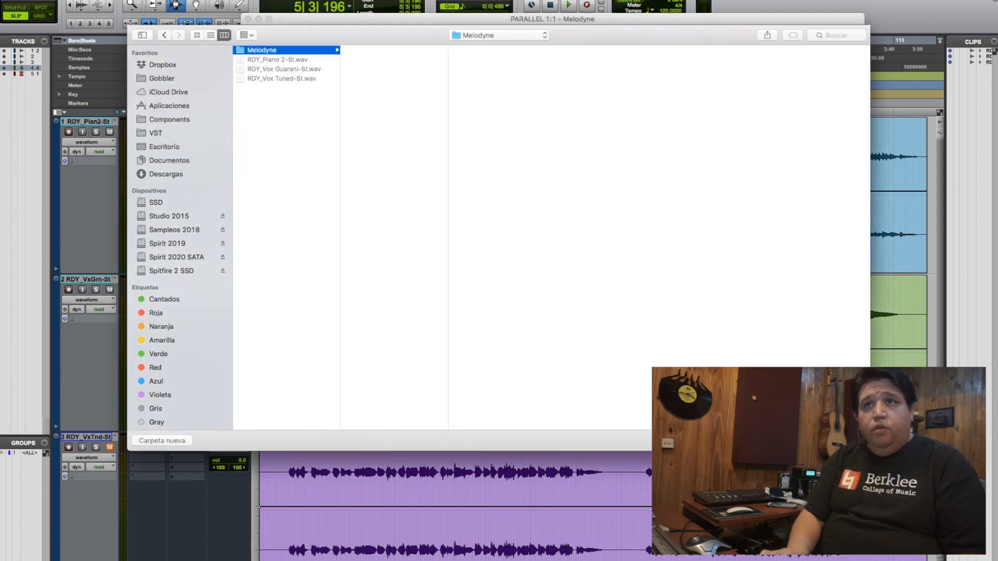
{"action": "key", "text": "Return"}
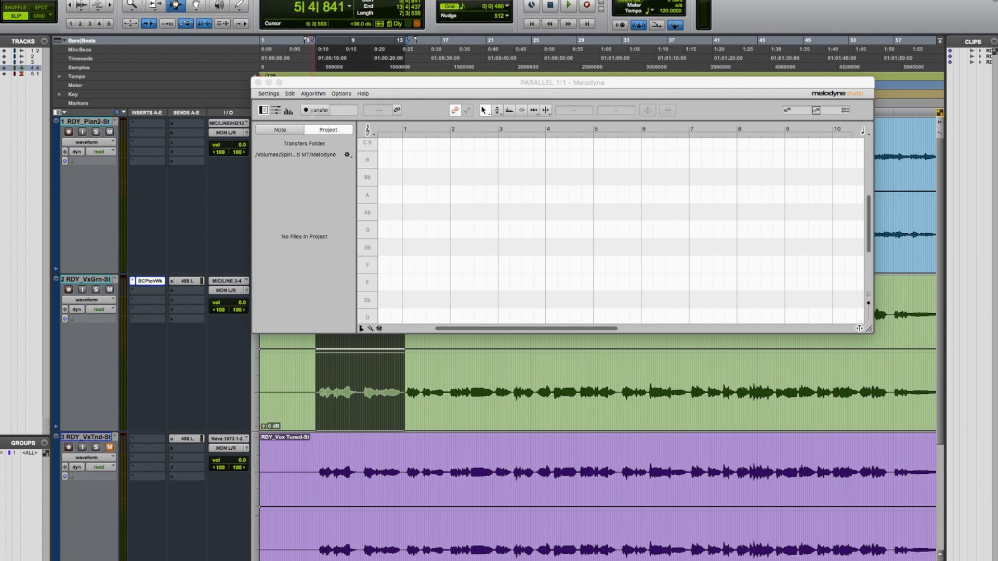
- Transfer the selected passage of the Vox Guarani track into Melodyne by playing it through
{"action": "left_click", "coordinate": [311, 111]}
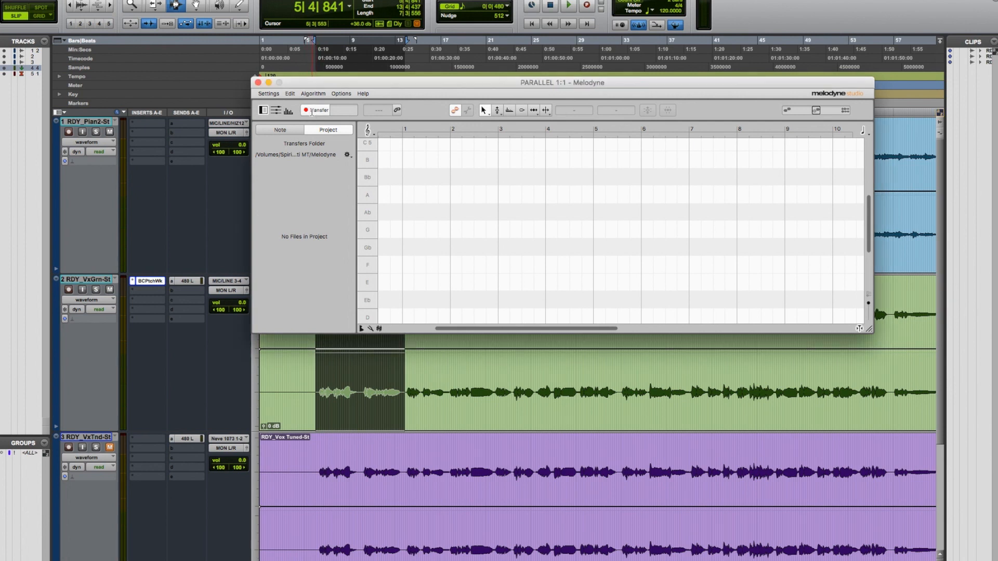
{"action": "key", "text": "space"}
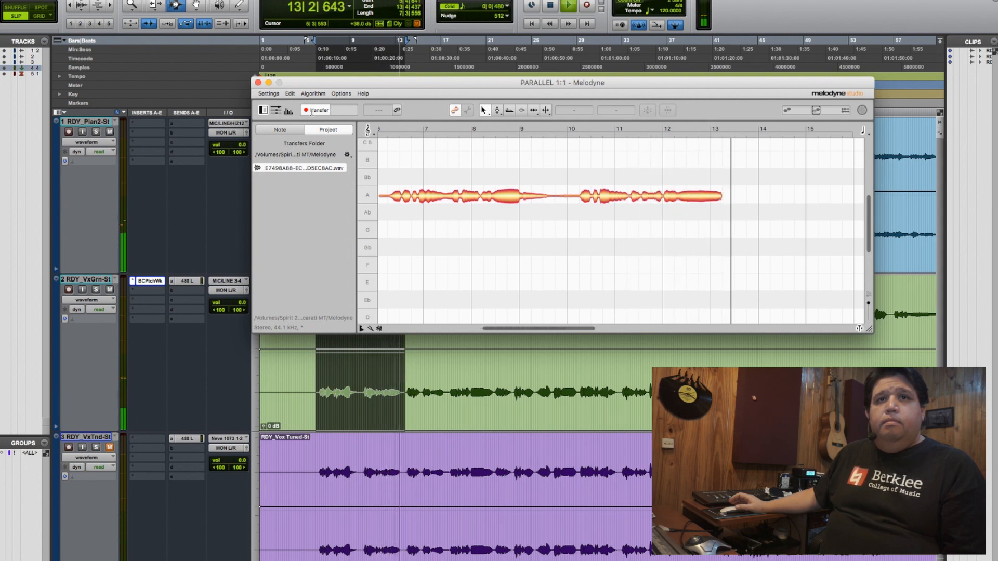
{"action": "key", "text": "space"}
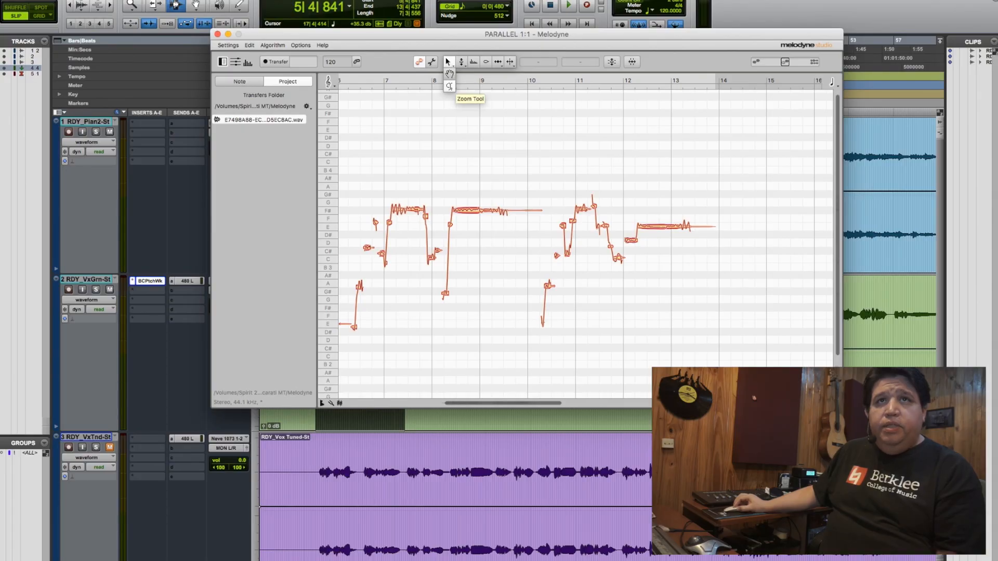
- Zoom in on the vocal notes around bars 7 and 8 and widen the Melodyne window
{"action": "left_click", "coordinate": [449, 87]}
{"action": "left_click_drag", "start_coordinate": [379, 180], "coordinate": [512, 199]}
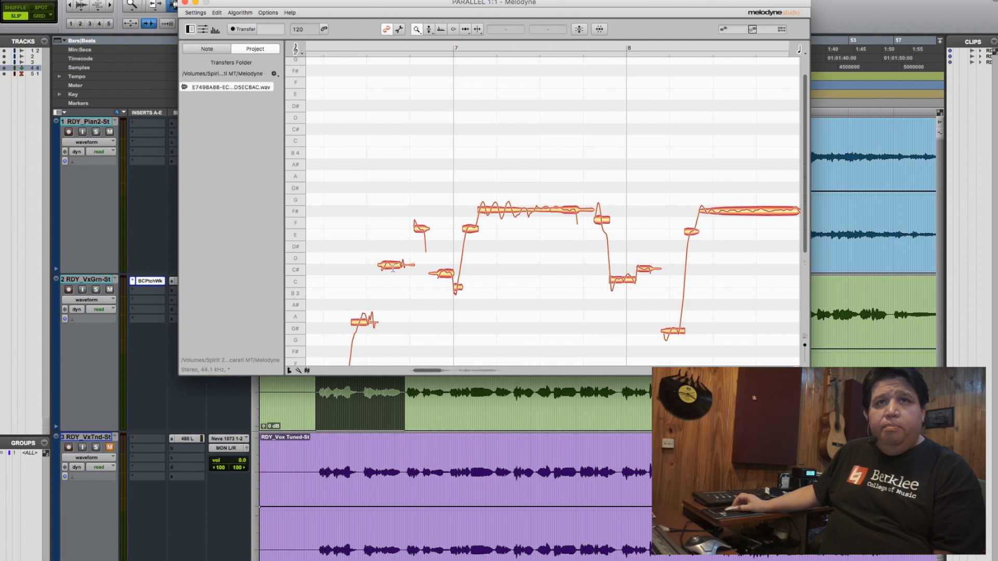
{"action": "scroll", "coordinate": [509, 228], "scroll_direction": "right", "scroll_amount": 3}
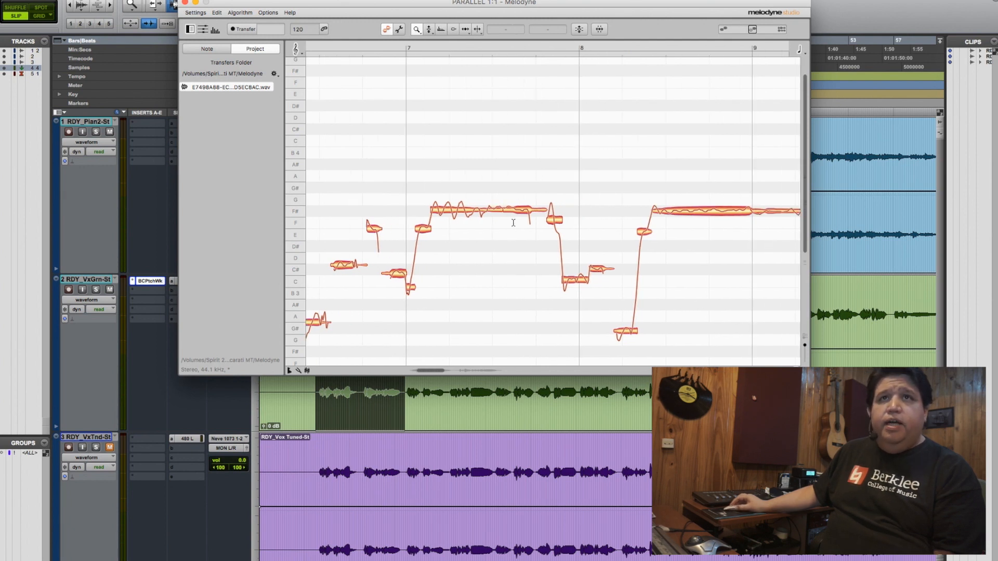
{"action": "left_click_drag", "start_coordinate": [486, 3], "coordinate": [342, 0]}
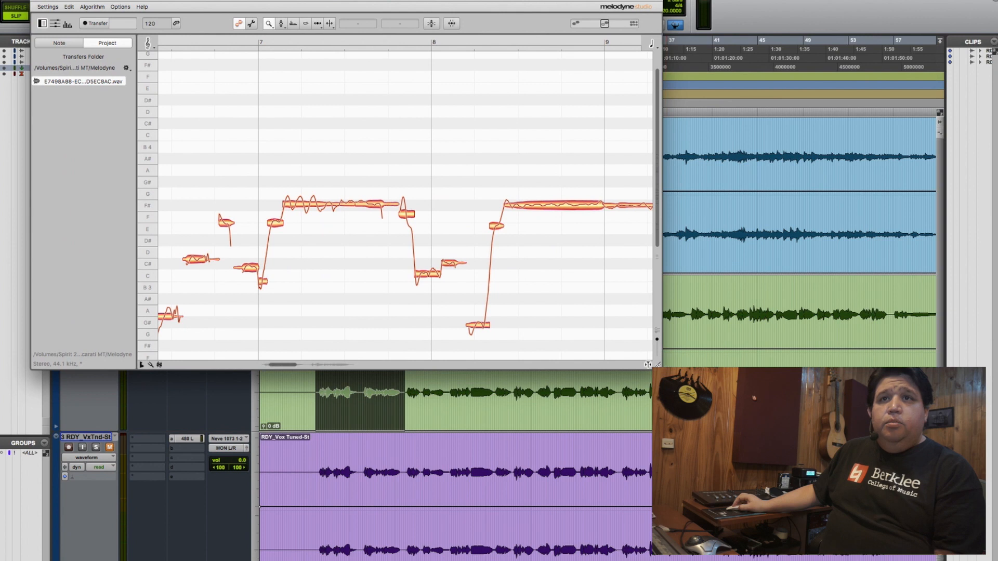
{"action": "left_click_drag", "start_coordinate": [658, 365], "coordinate": [884, 352]}
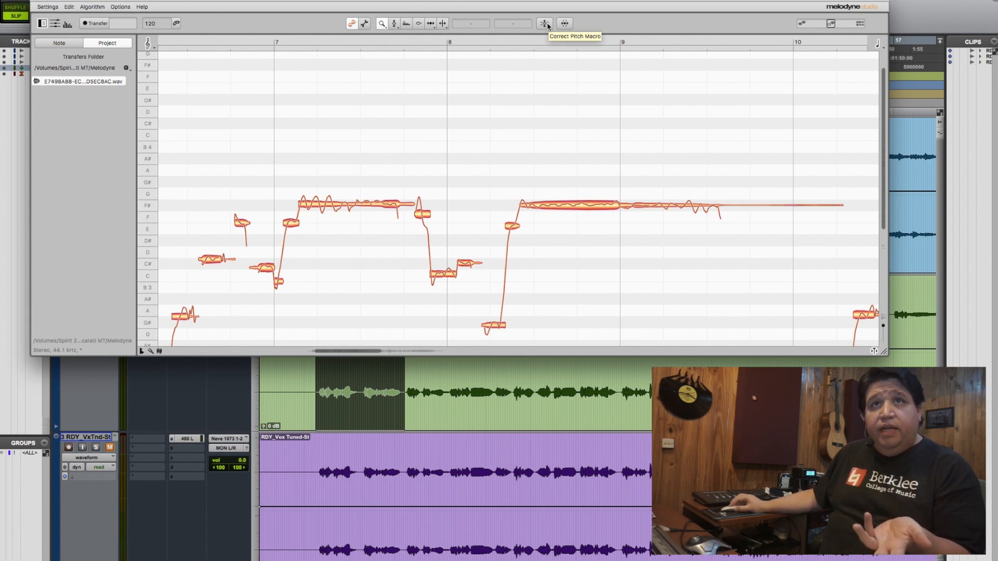
- Apply the Correct Pitch macro with Pitch Center at 92 % and Pitch Drift at 0 %, and listen to the phrase
{"action": "left_click", "coordinate": [545, 24]}
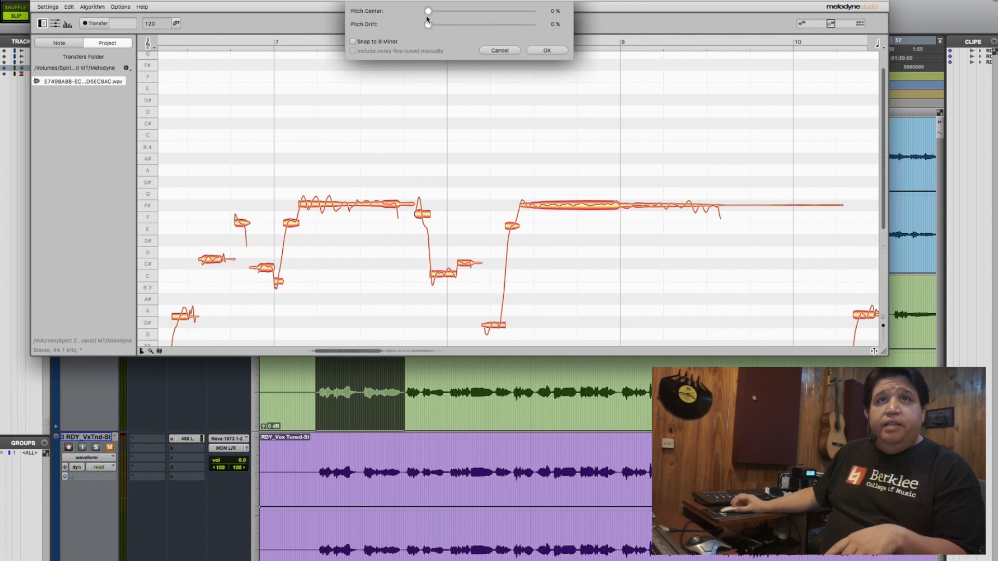
{"action": "left_click_drag", "start_coordinate": [429, 11], "coordinate": [524, 16]}
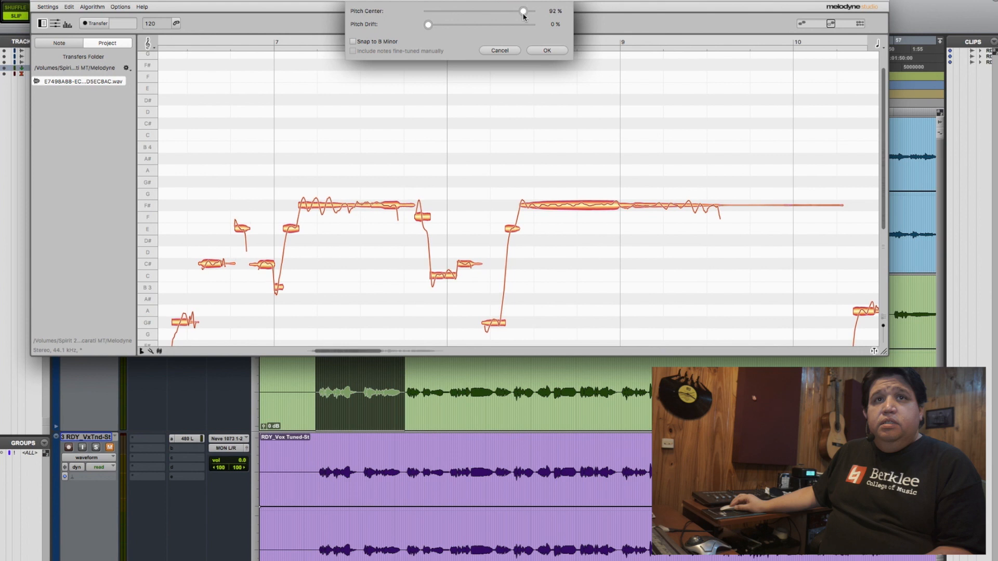
{"action": "left_click", "coordinate": [546, 51]}
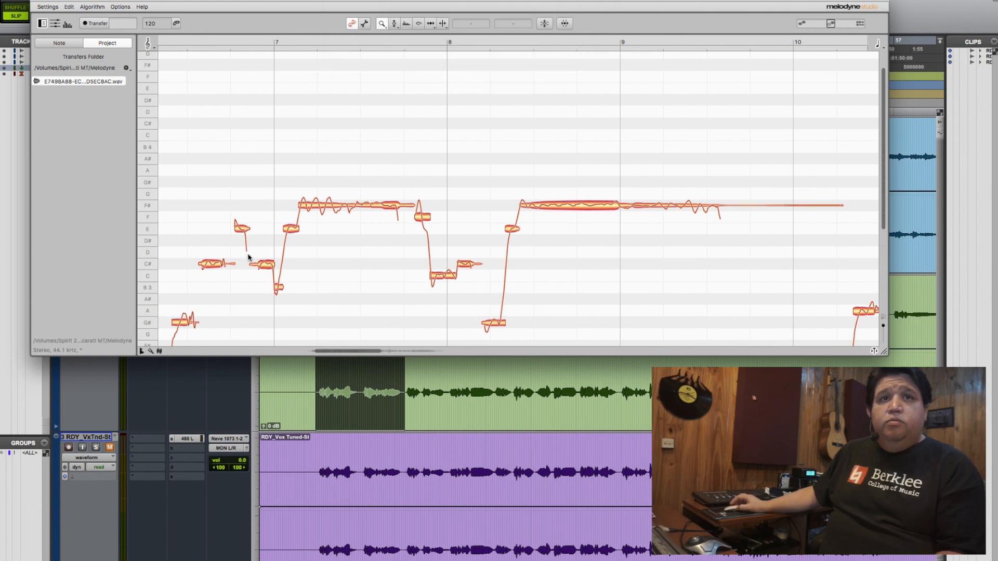
{"action": "key", "text": "space"}
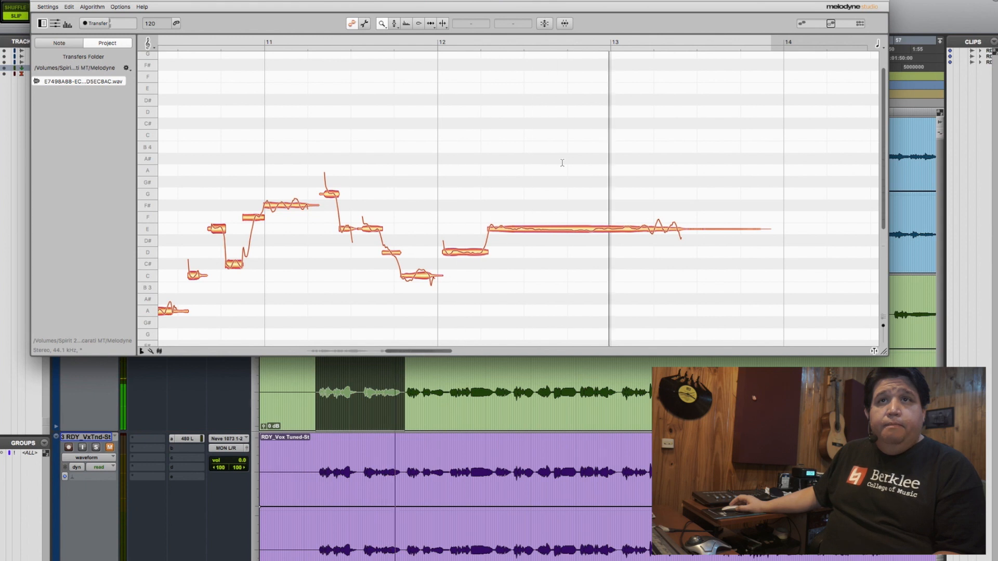
{"action": "key", "text": "space"}
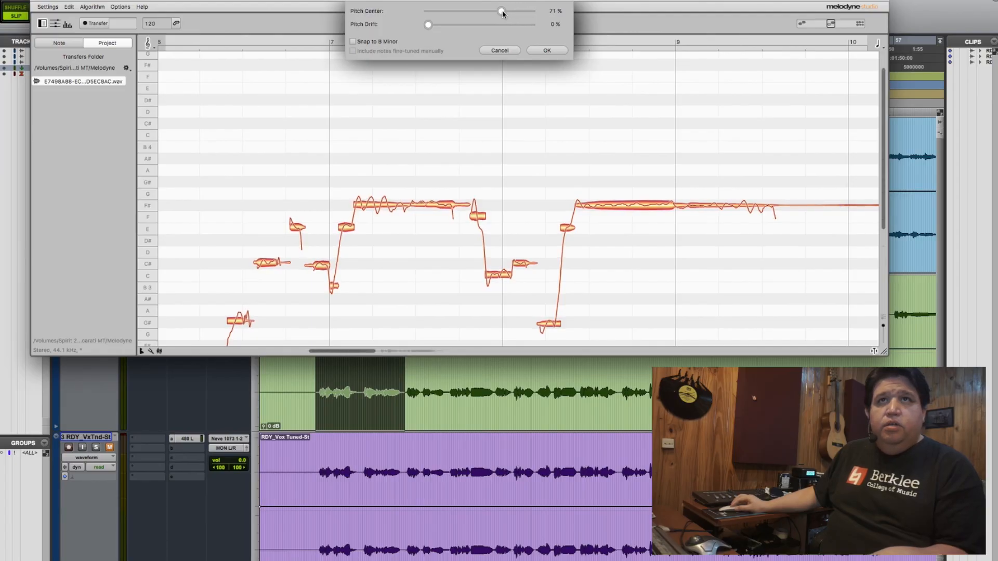
- Apply the Correct Pitch macro to the phrase with Pitch Center at 71 % and Pitch Drift at 0 %
{"action": "left_click", "coordinate": [546, 51]}
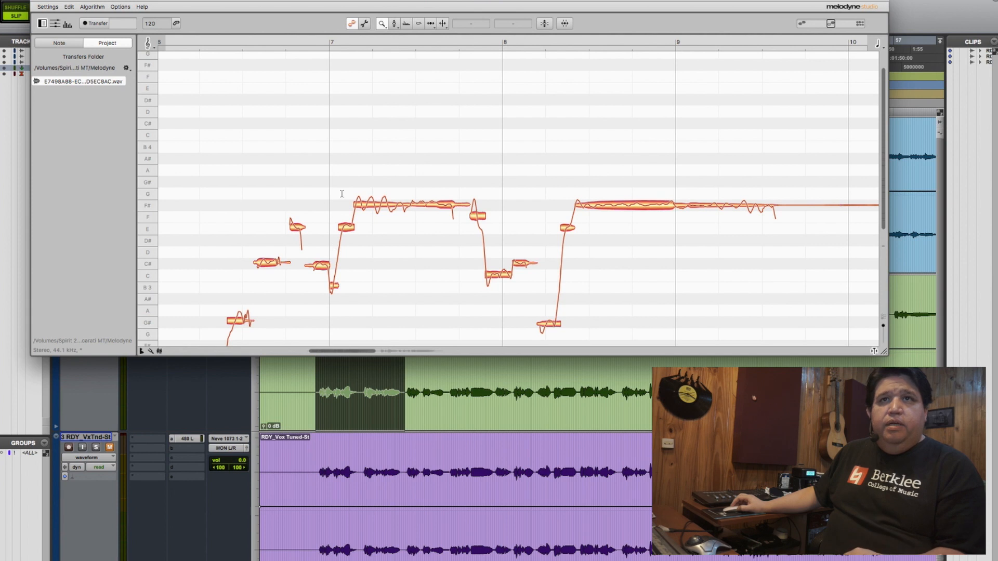
{"action": "scroll", "coordinate": [351, 189], "scroll_direction": "down", "scroll_amount": 3}
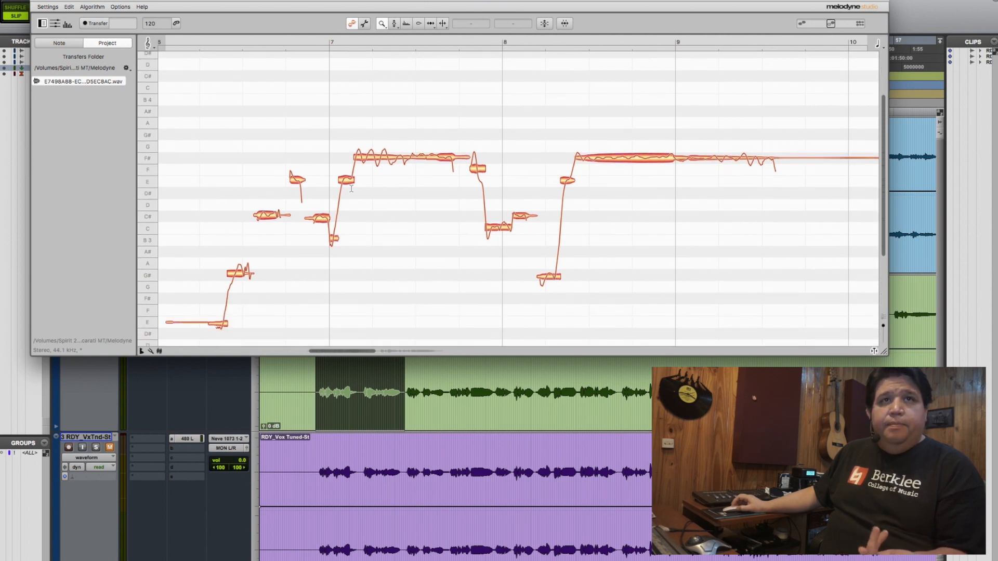
- Change the scale to A Major in the scale editor and close the editor
{"action": "left_click", "coordinate": [150, 351]}
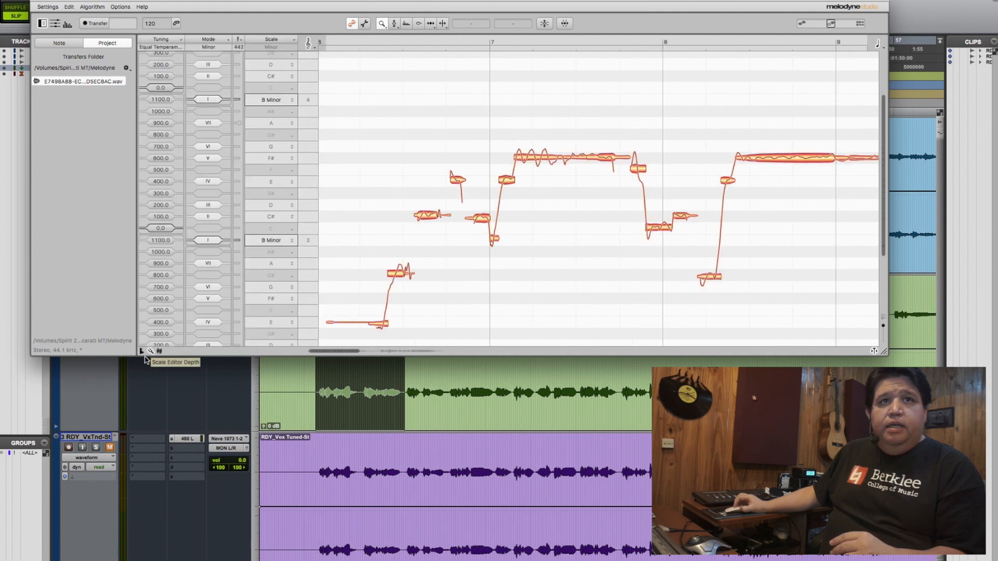
{"action": "left_click", "coordinate": [274, 264]}
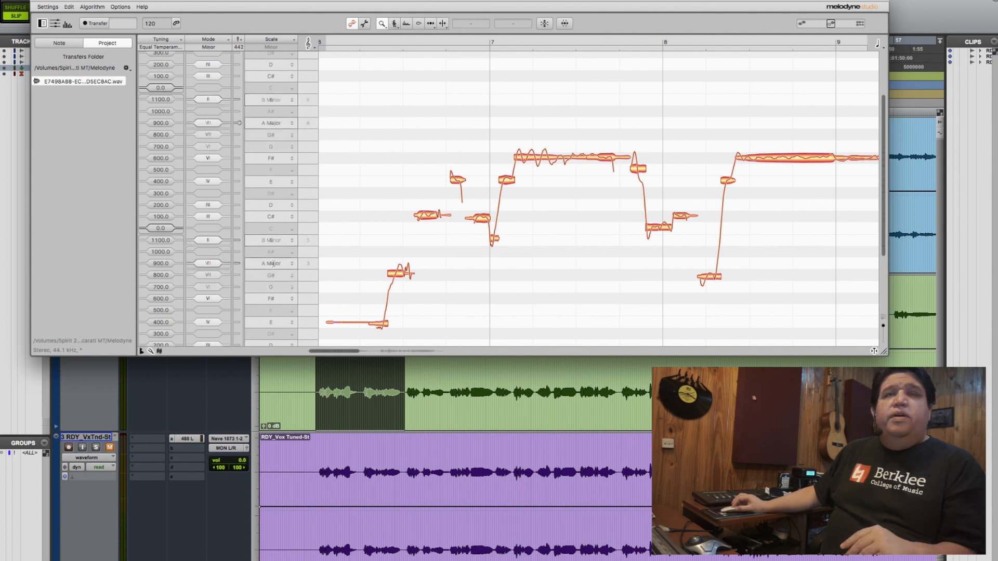
{"action": "left_click", "coordinate": [151, 352]}
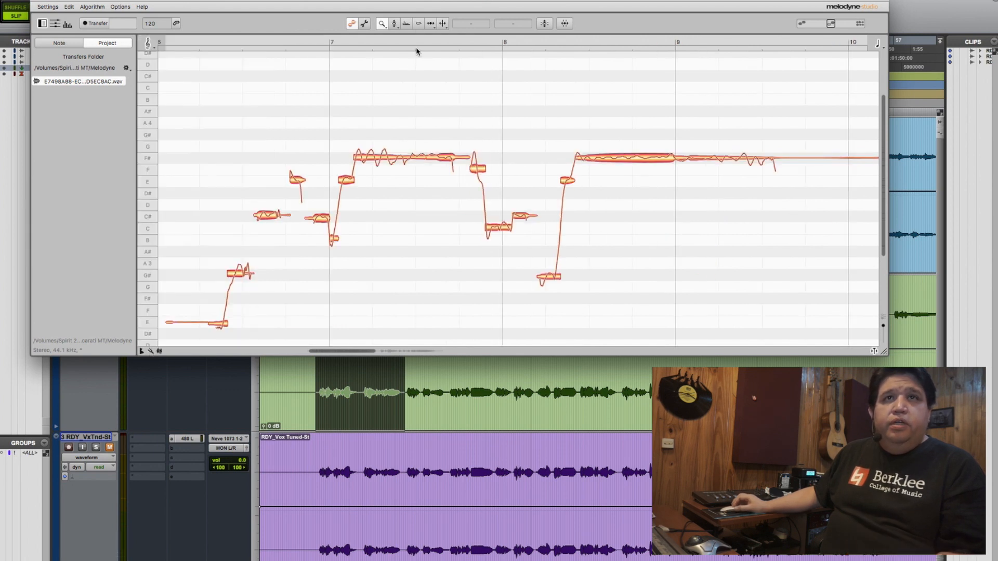
- Snap the C#4 and G#3 notes before bar 7 to their exact semitones with the Pitch tool
{"action": "left_click", "coordinate": [395, 24]}
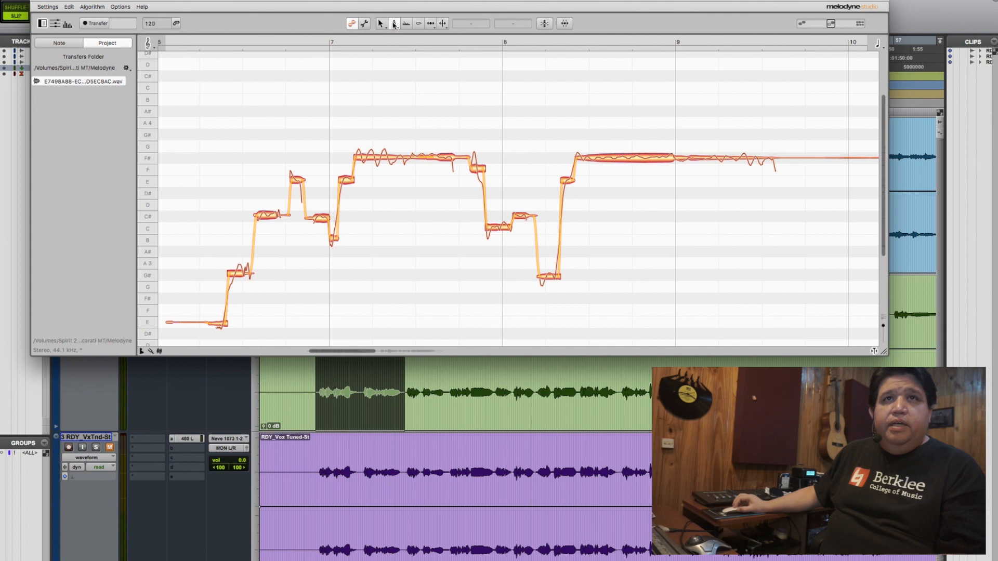
{"action": "mouse_move", "coordinate": [399, 26]}
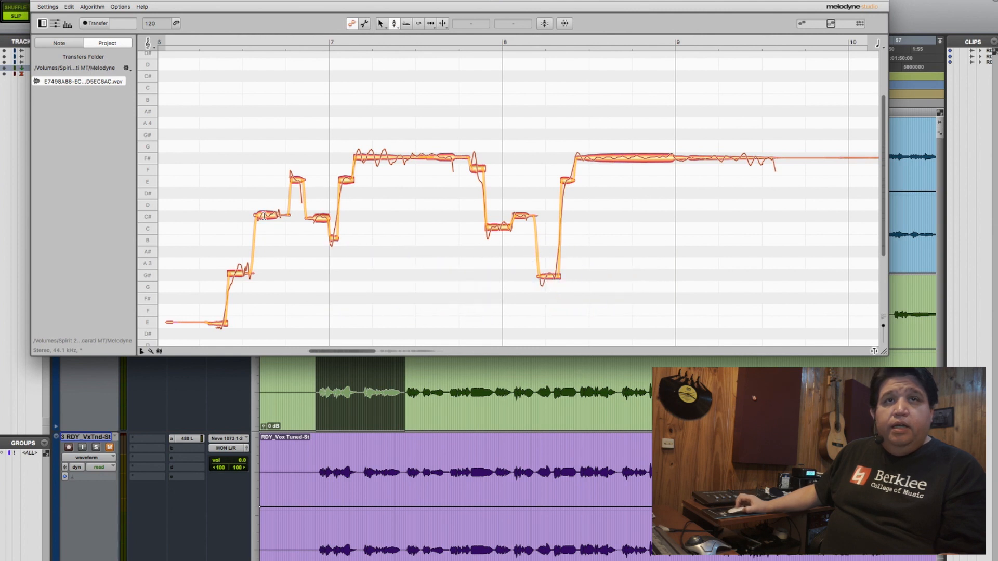
{"action": "left_click", "coordinate": [264, 216]}
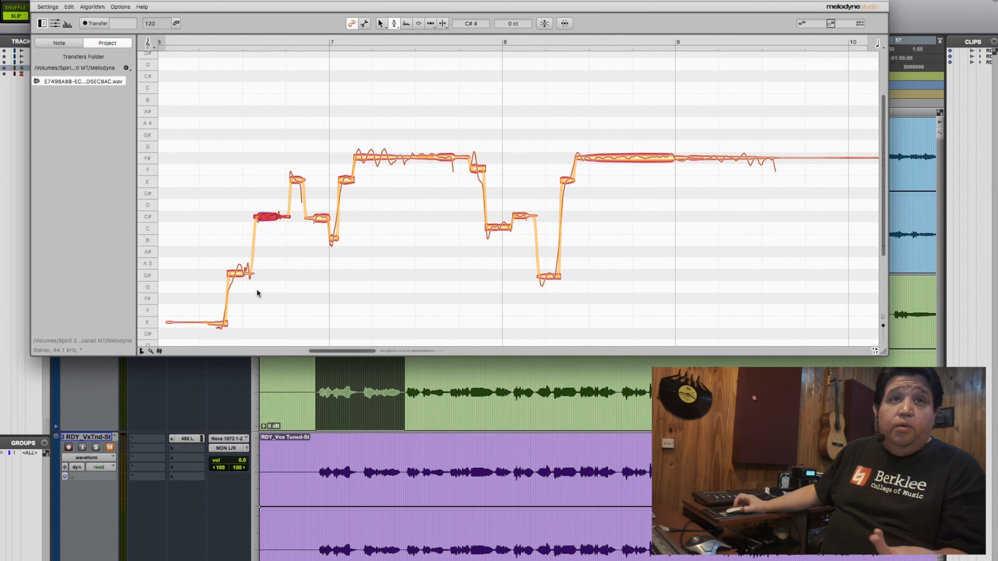
{"action": "left_click", "coordinate": [238, 273]}
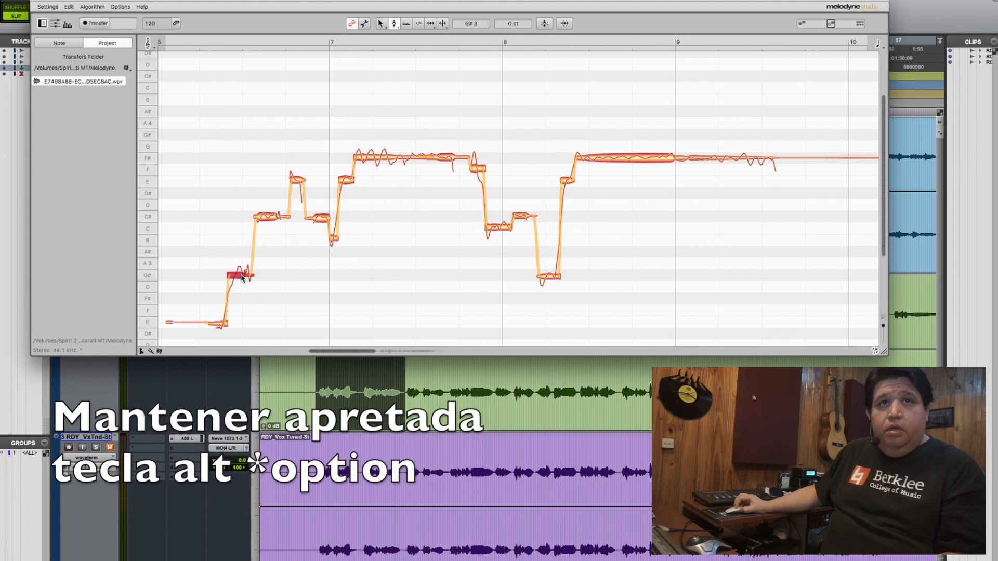
- Fine-tune the G#3 note before bar 7 upward without snapping, to about +36 ct
{"action": "left_click_drag", "start_coordinate": [239, 274], "coordinate": [239, 270]}
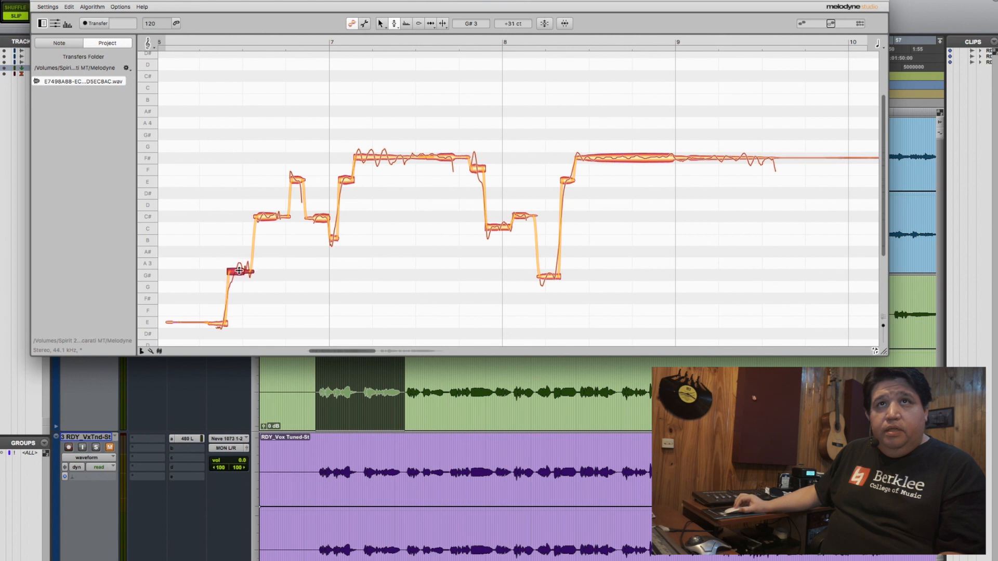
{"action": "left_click_drag", "start_coordinate": [239, 271], "coordinate": [239, 269]}
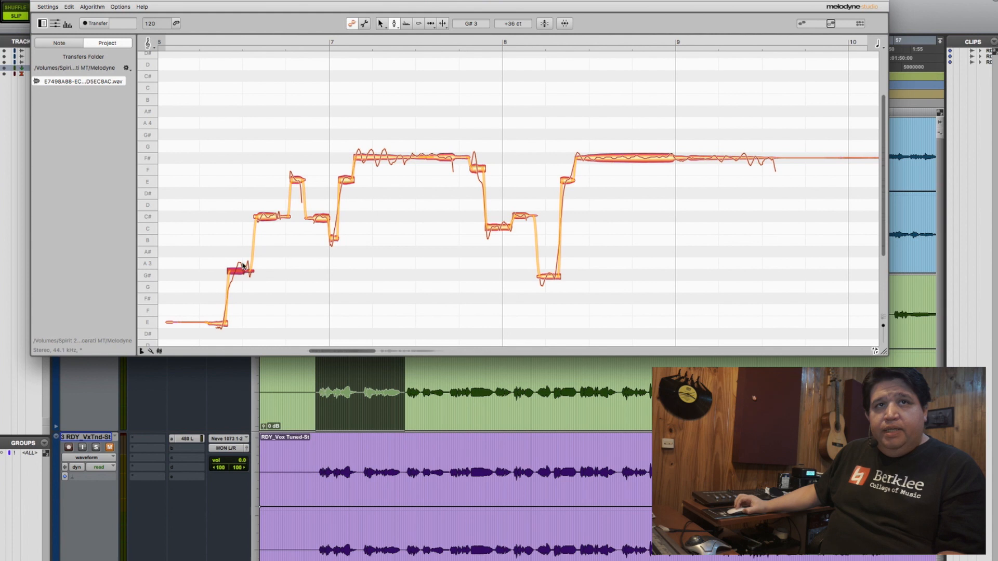
- Play back the corrected phrase from its start to check the note before bar 7
{"action": "left_click", "coordinate": [319, 387]}
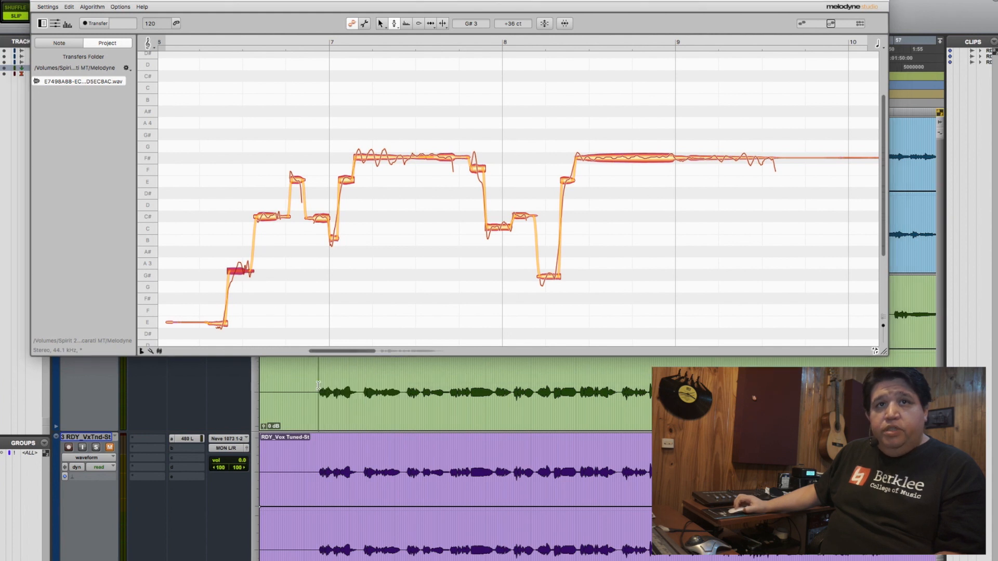
{"action": "key", "text": "space"}
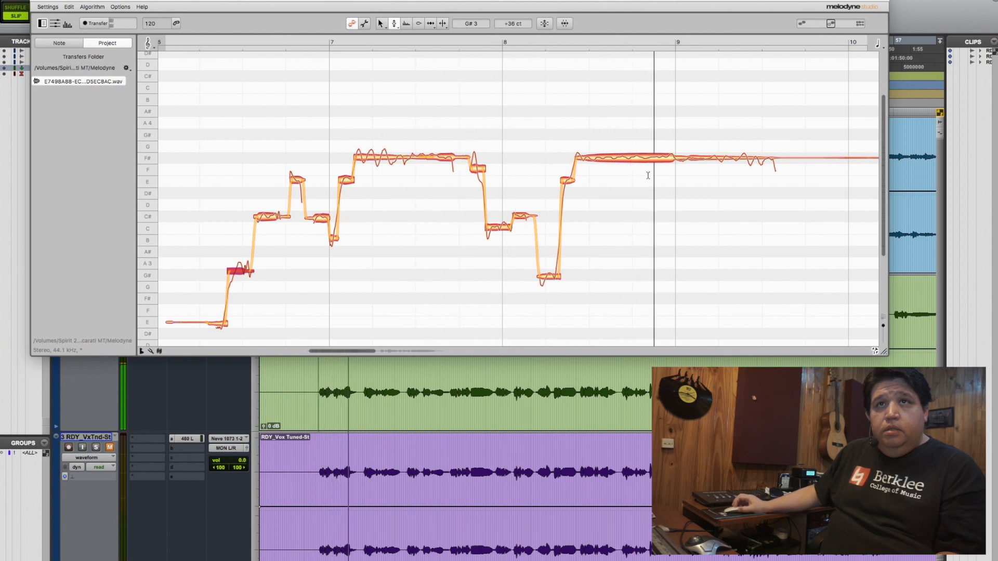
{"action": "key", "text": "space"}
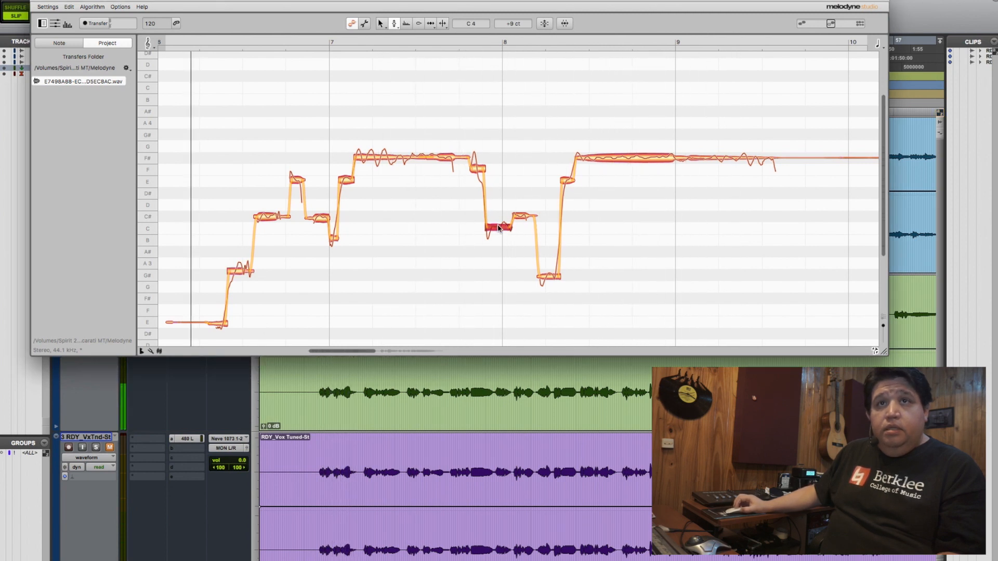
- Raise the C4 note at bar 8 to C#4 at about -32 ct and audition the phrase
{"action": "mouse_move", "coordinate": [499, 227]}
{"action": "left_mouse_down"}
{"action": "mouse_move", "coordinate": [499, 208]}
{"action": "mouse_move", "coordinate": [501, 230]}
{"action": "mouse_move", "coordinate": [503, 221]}
{"action": "left_mouse_up"}
{"action": "key", "text": "space"}
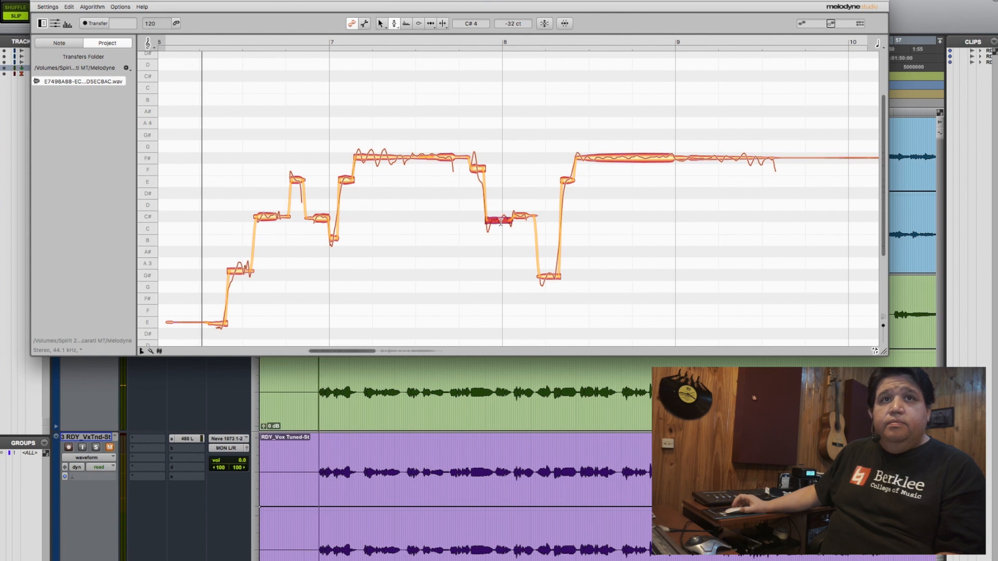
{"action": "key", "text": "space"}
- Raise the G#3 note before bar 7 to A3 at about -37 ct and audition the phrase
{"action": "left_click", "coordinate": [239, 268]}
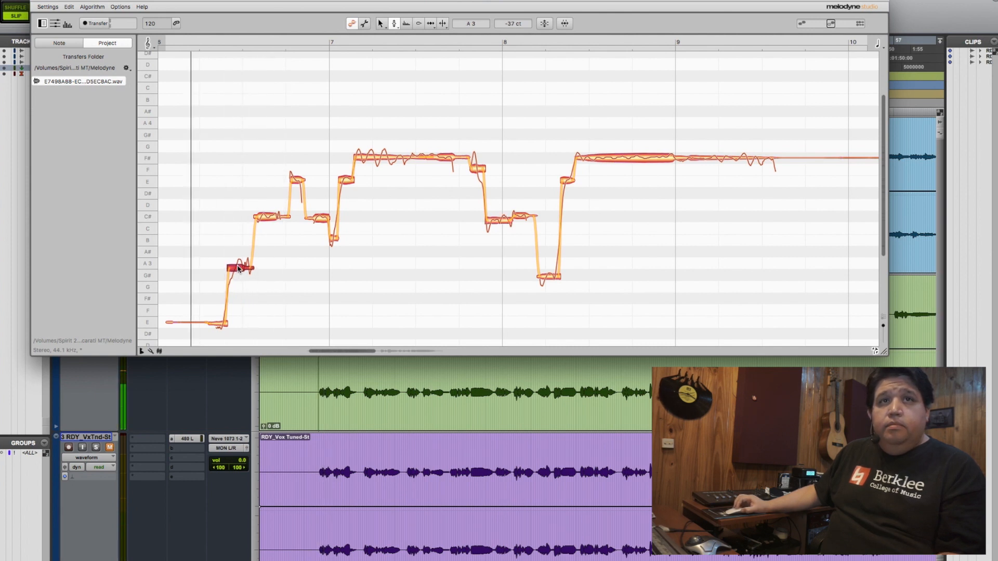
{"action": "key", "text": "space"}
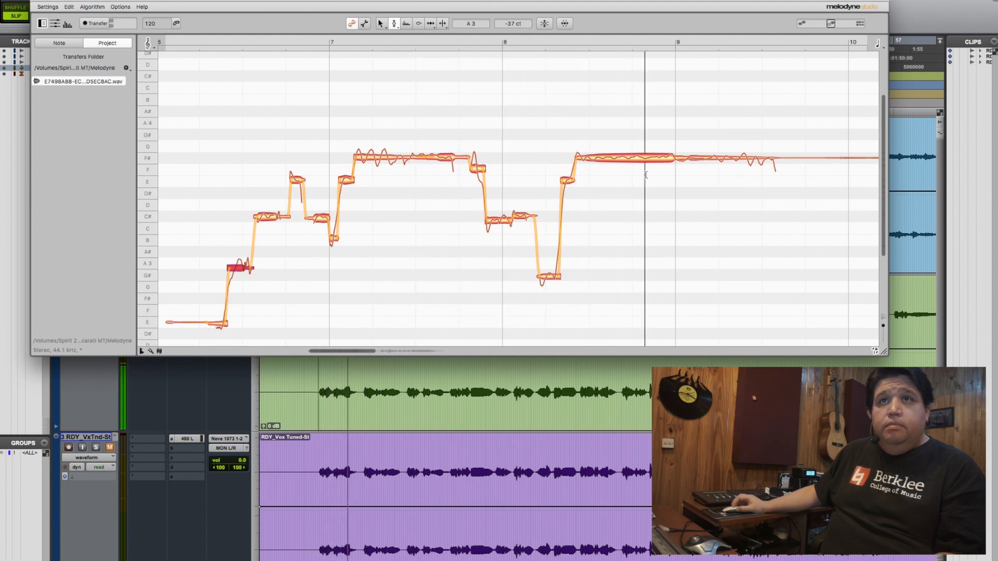
{"action": "key", "text": "space"}
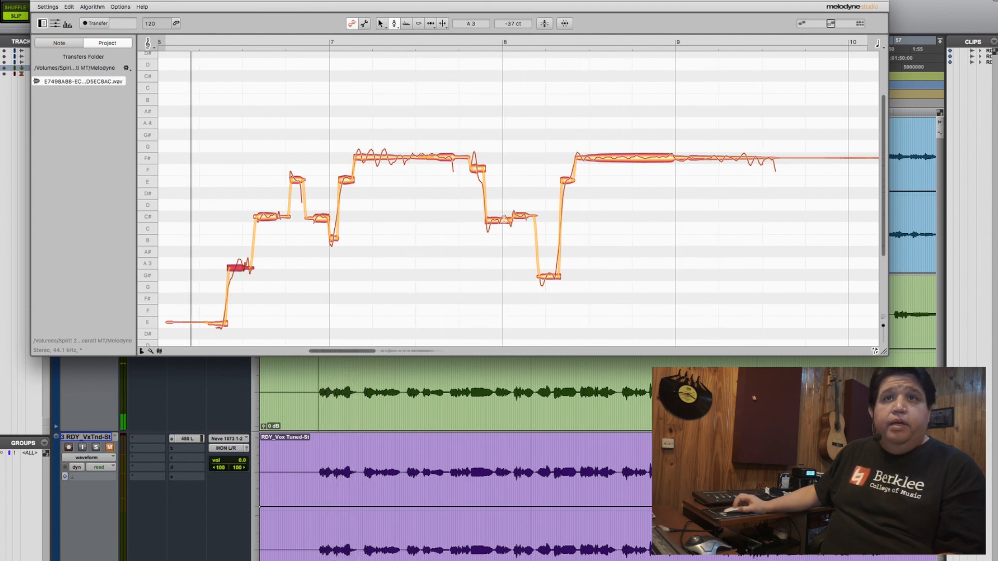
- Snap the C#4 at bar 8, B3 at bar 7, G#3 after bar 8 and the sustained F#4 notes to exact semitones
{"action": "left_click", "coordinate": [496, 219]}
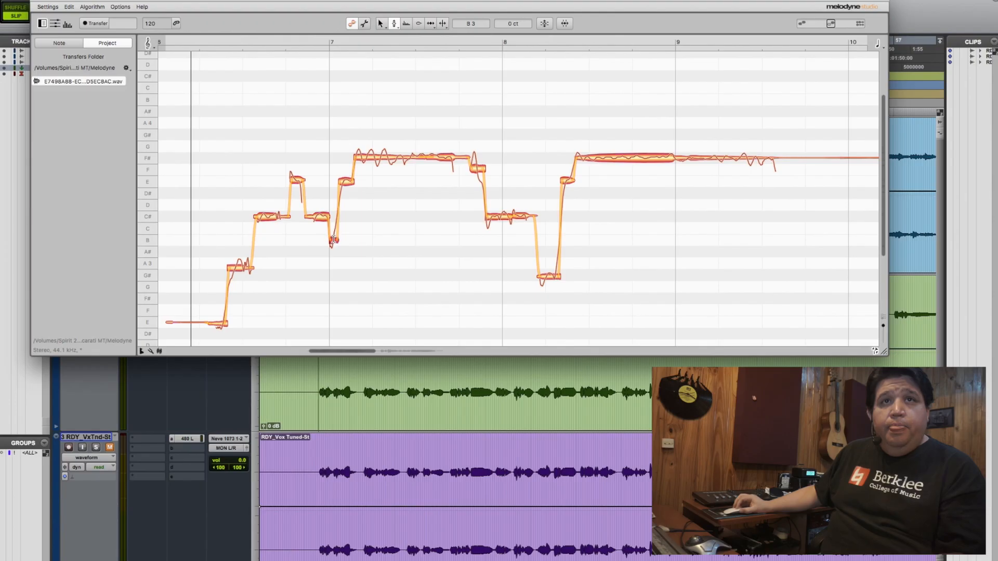
{"action": "left_click", "coordinate": [333, 240]}
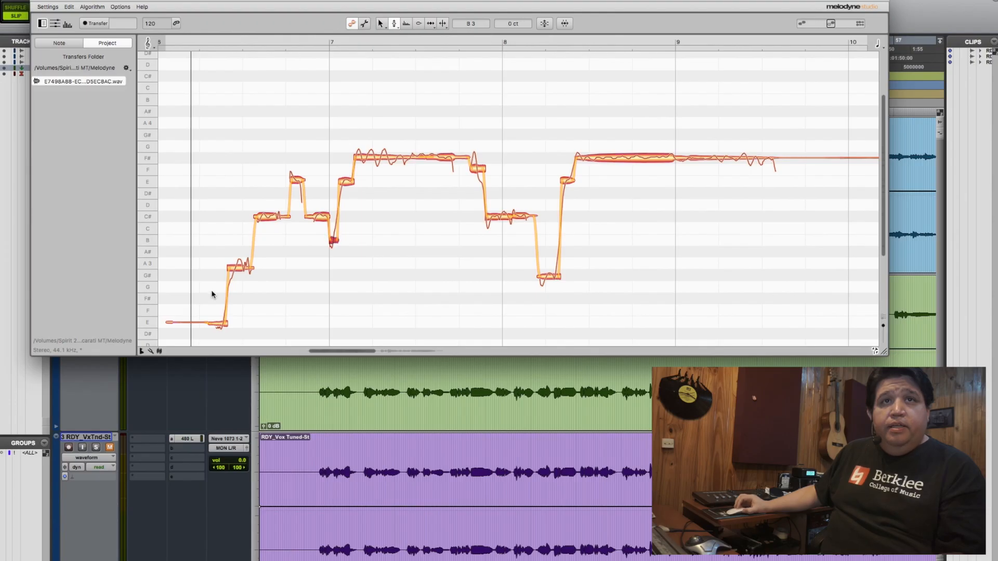
{"action": "double_click", "coordinate": [545, 278]}
{"action": "double_click", "coordinate": [620, 159]}
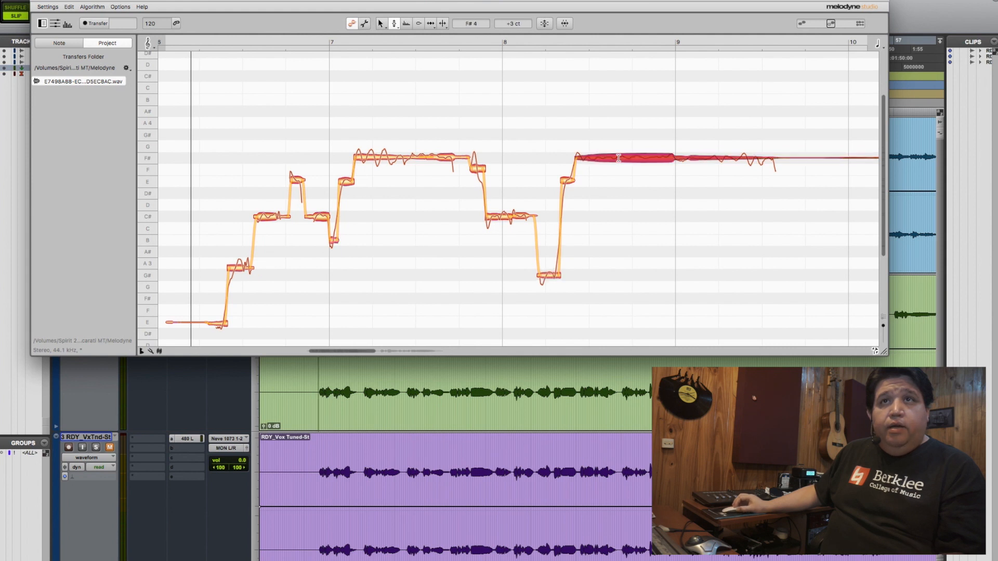
{"action": "double_click", "coordinate": [399, 157]}
{"action": "double_click", "coordinate": [446, 158]}
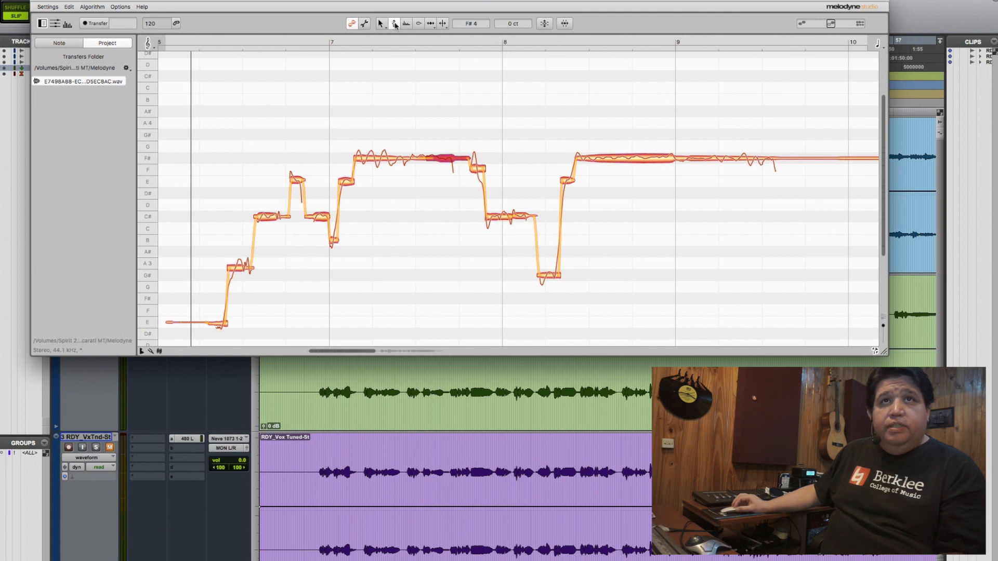
- Switch to the Pitch Modulation Tool with the F#4 note before bar 8 selected
{"action": "left_click", "coordinate": [395, 25]}
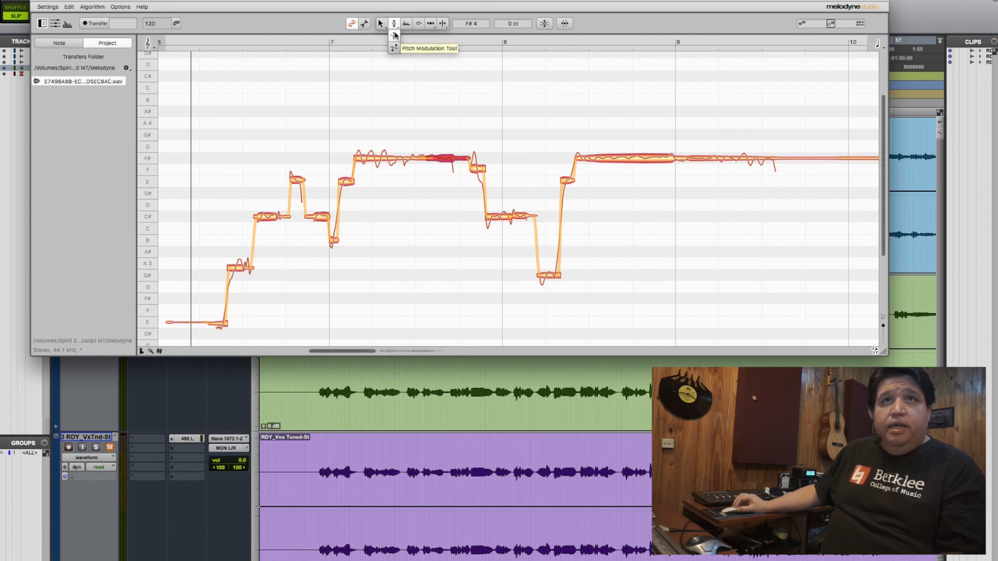